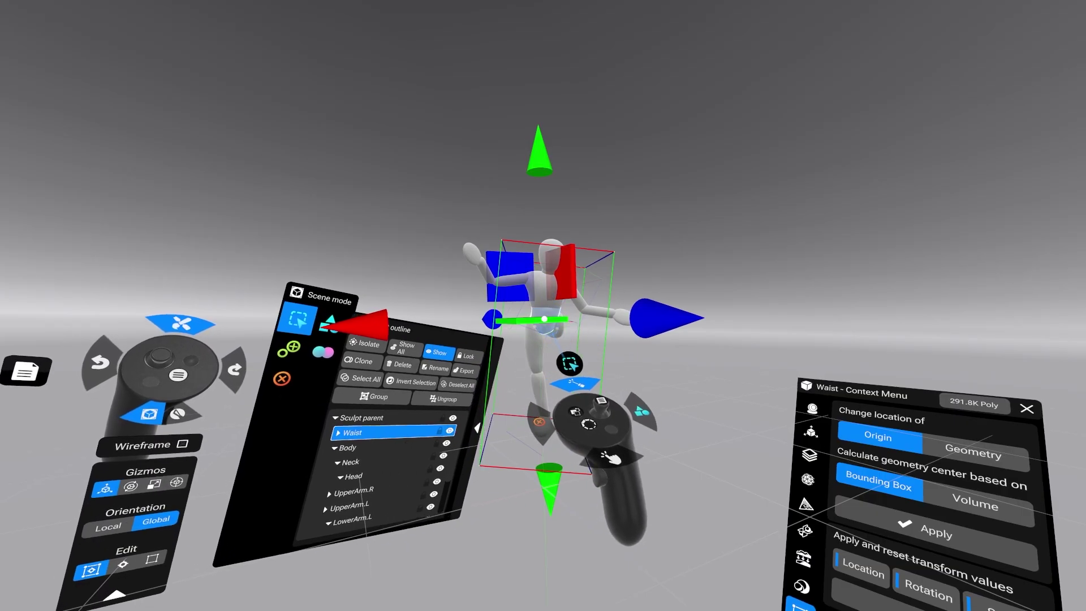
- Rotate the mannequin's Body, then rotate UpperArm.R and UpperArm.L together with the rotation gizmo
left_click(544, 282)
left_click(367, 406)
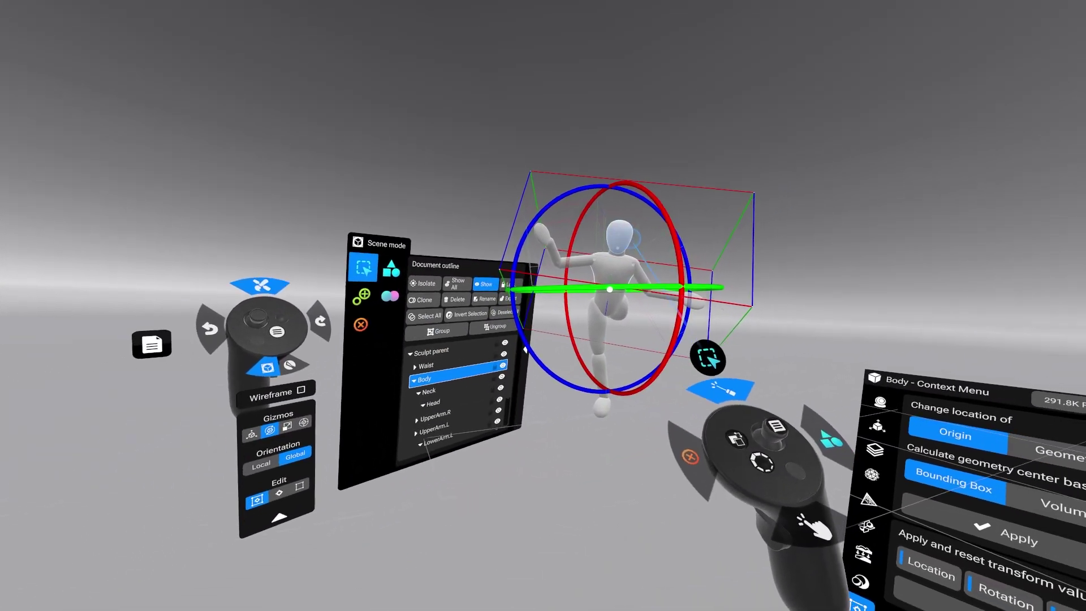
left_click_drag(682, 288, 647, 328)
left_click(659, 313)
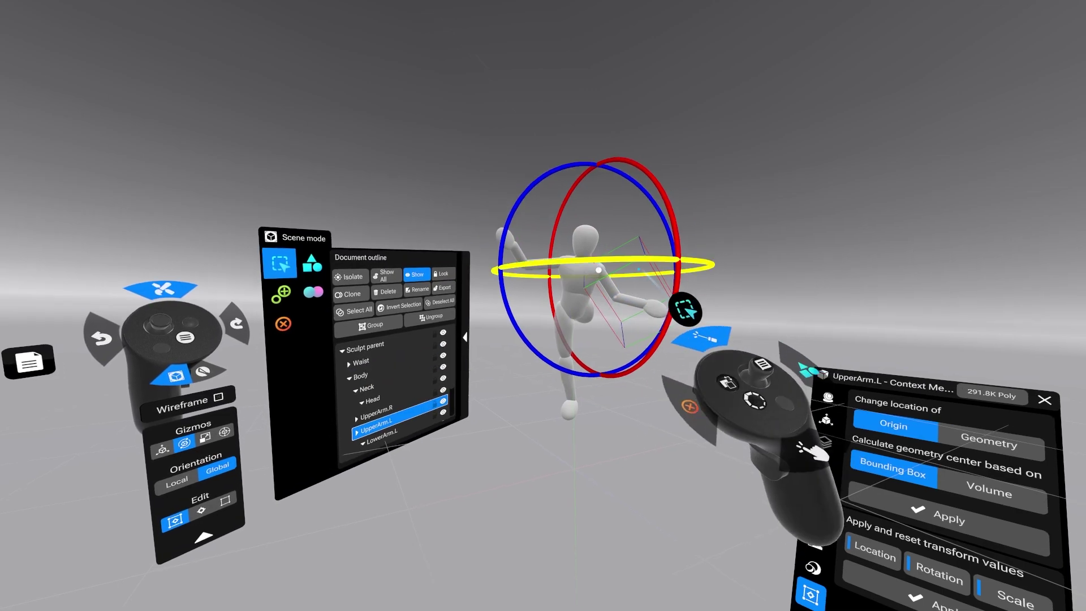
left_click_drag(573, 377, 541, 356)
left_click_drag(668, 327, 661, 339)
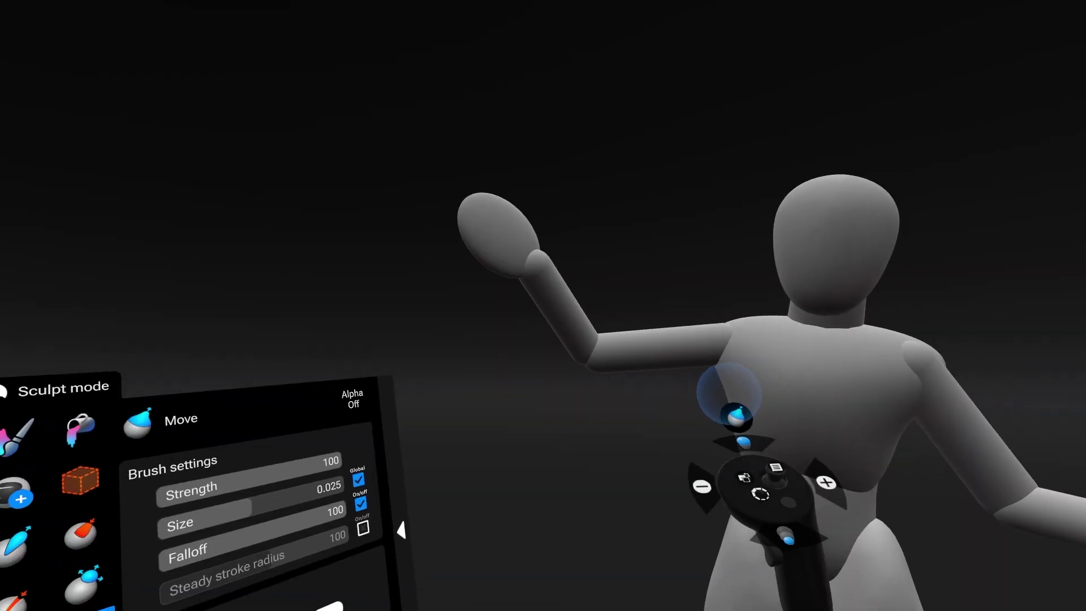
- Raise the right upper arm and move the detached palm to the end of the raised forearm
left_click(647, 333)
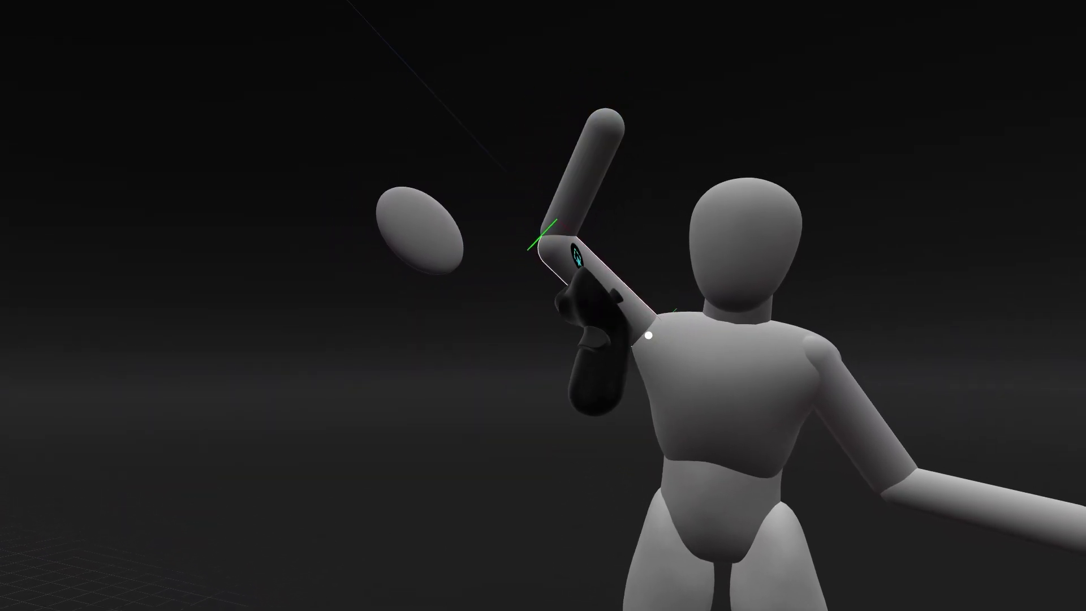
left_click_drag(433, 227, 638, 123)
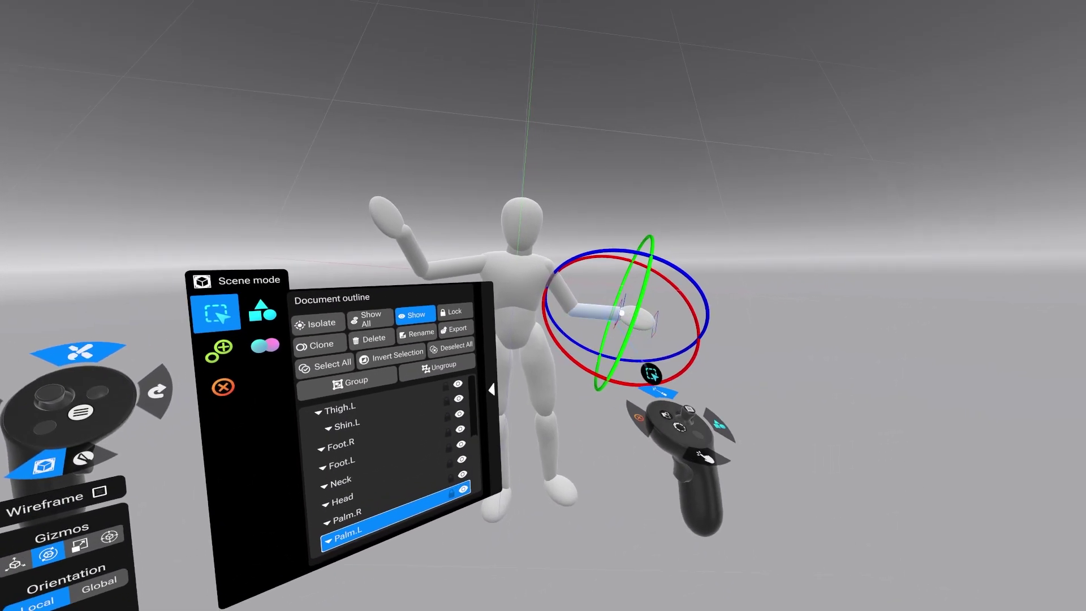
- Select the separate segments of the left arm and rotate the forearm about the elbow in local orientation
left_click(566, 303)
left_click_drag(625, 289, 676, 298)
left_click(627, 325)
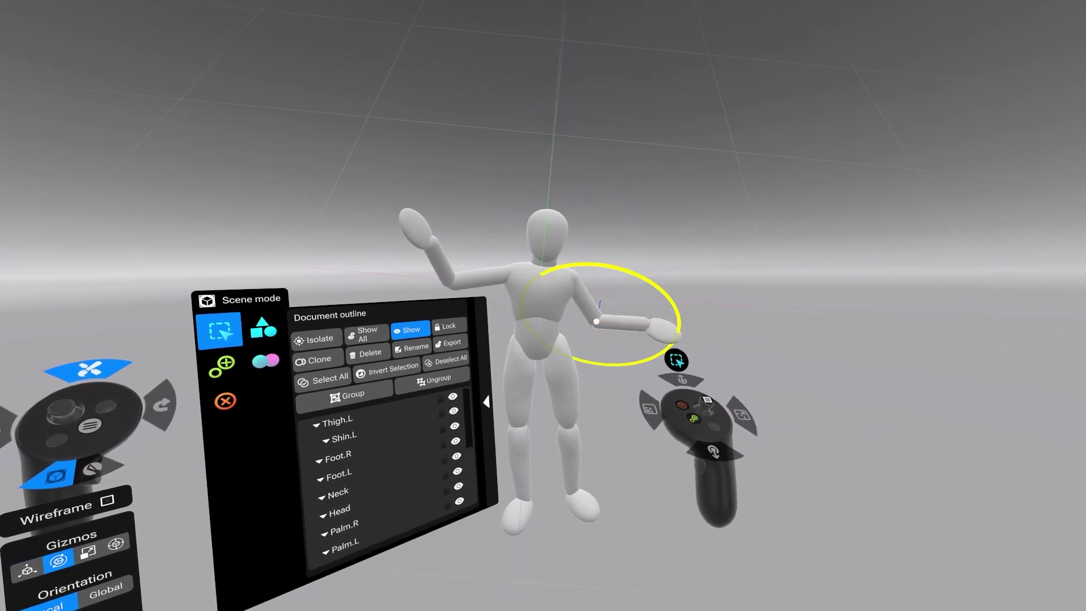
left_click(583, 295)
- Parent Palm.L under LowerArm.L in the document outline
left_click(649, 323)
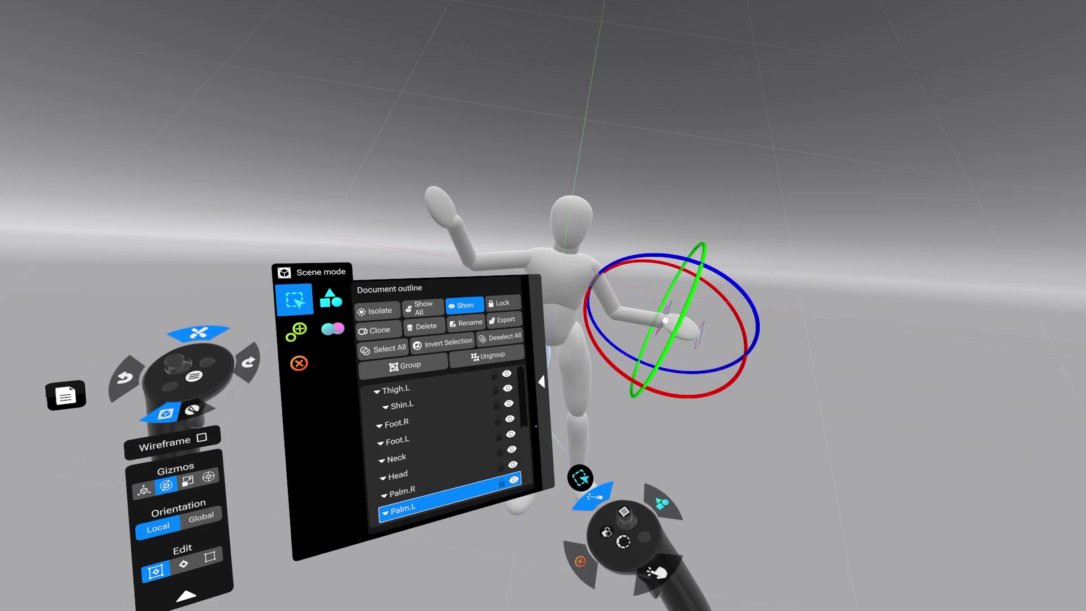
left_click_drag(538, 430, 517, 370)
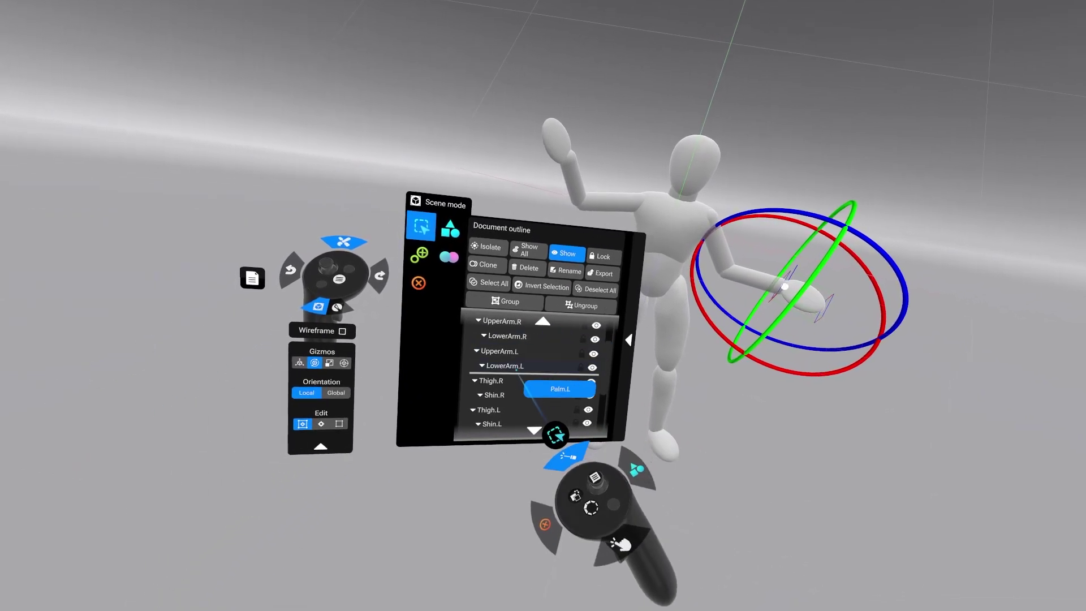
left_click_drag(555, 431, 545, 440)
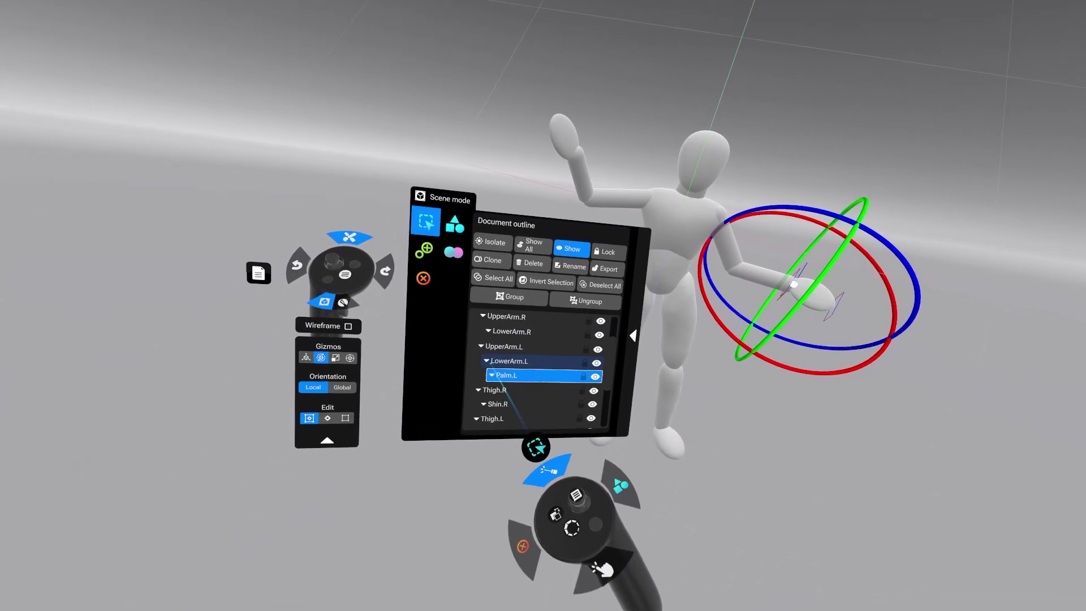
- Test the left arm's hierarchy by rotating UpperArm.L, moving LowerArm.L and selecting Palm.L
left_click(498, 346)
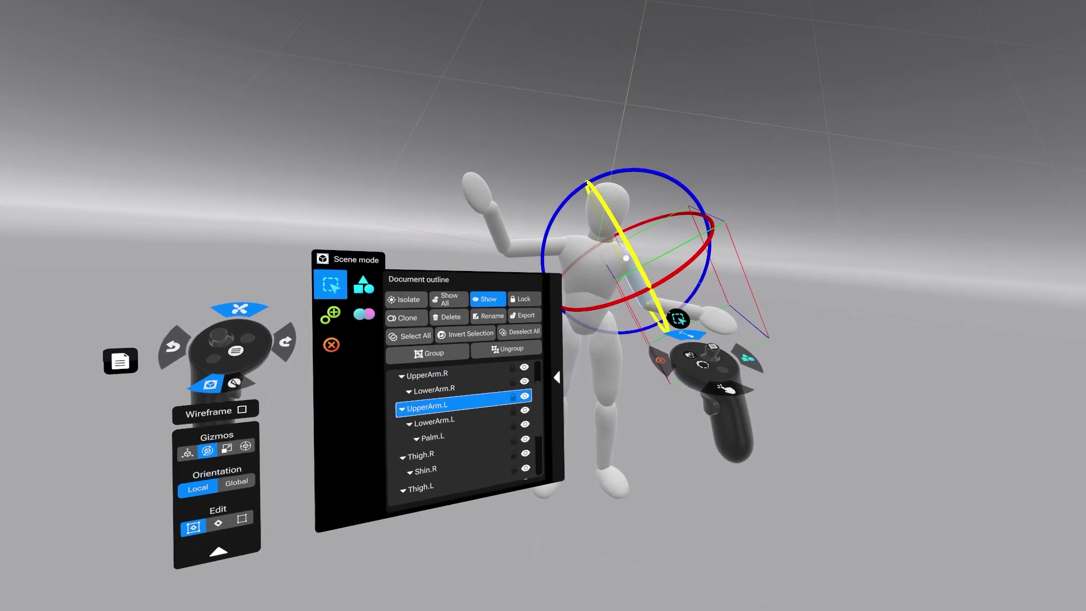
left_click(687, 301)
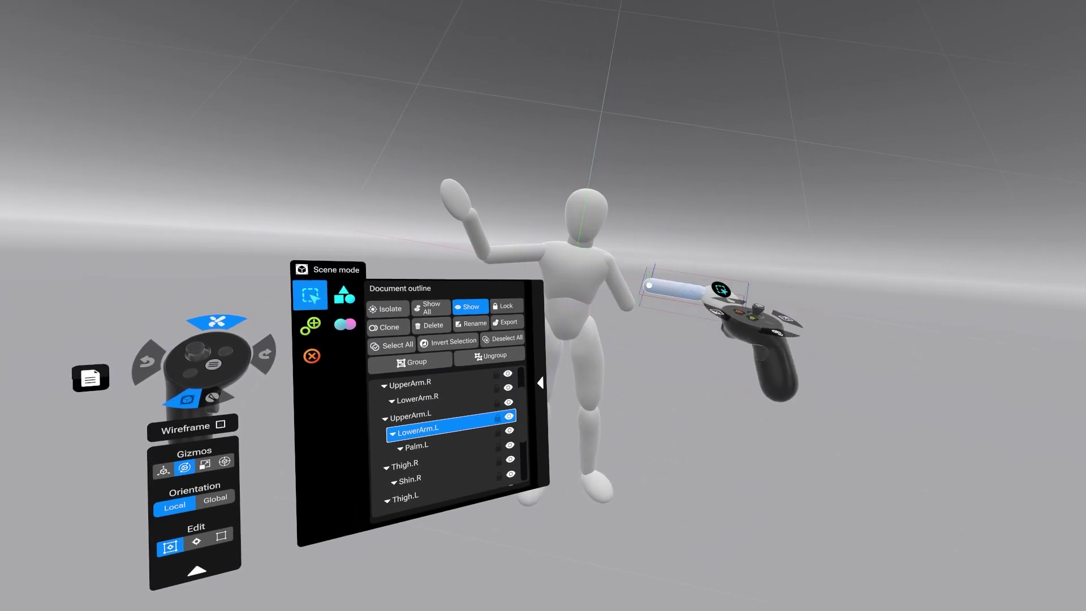
left_click(686, 332)
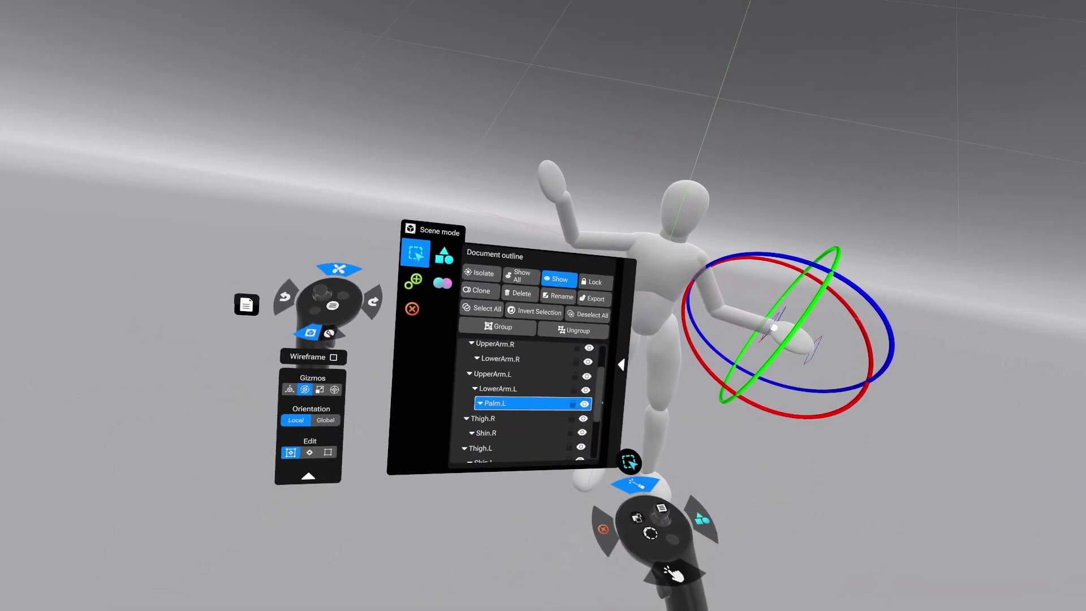
scroll(518, 392, "down", 5)
mouse_move(512, 356)
left_mouse_down()
mouse_move(546, 334)
mouse_move(513, 351)
left_mouse_up()
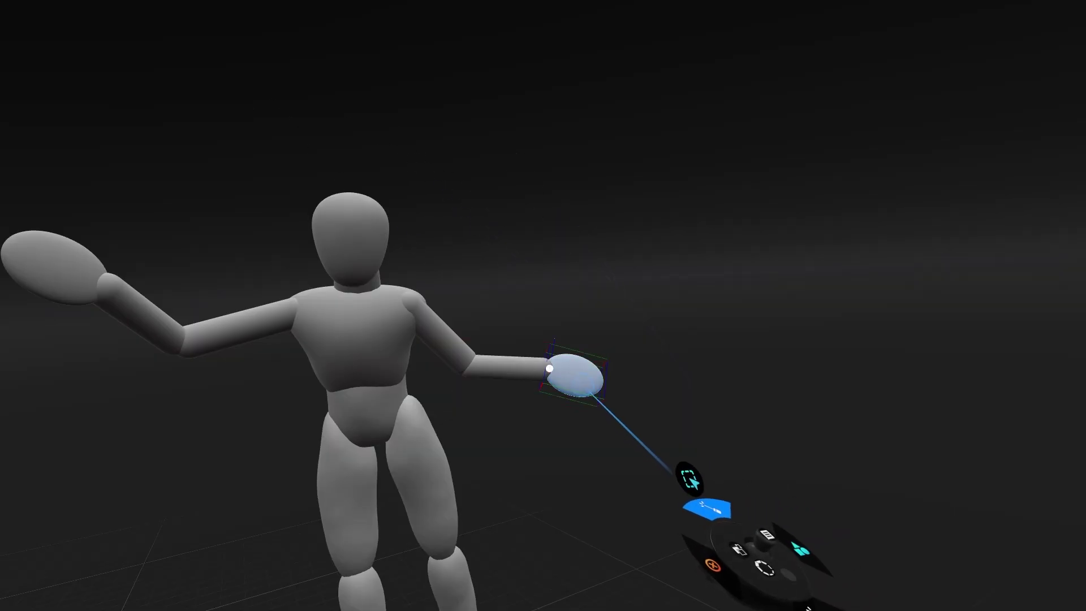
- Move the left palm freehand, then show the rotation gizmo on the left lower arm
left_click_drag(591, 394, 659, 373)
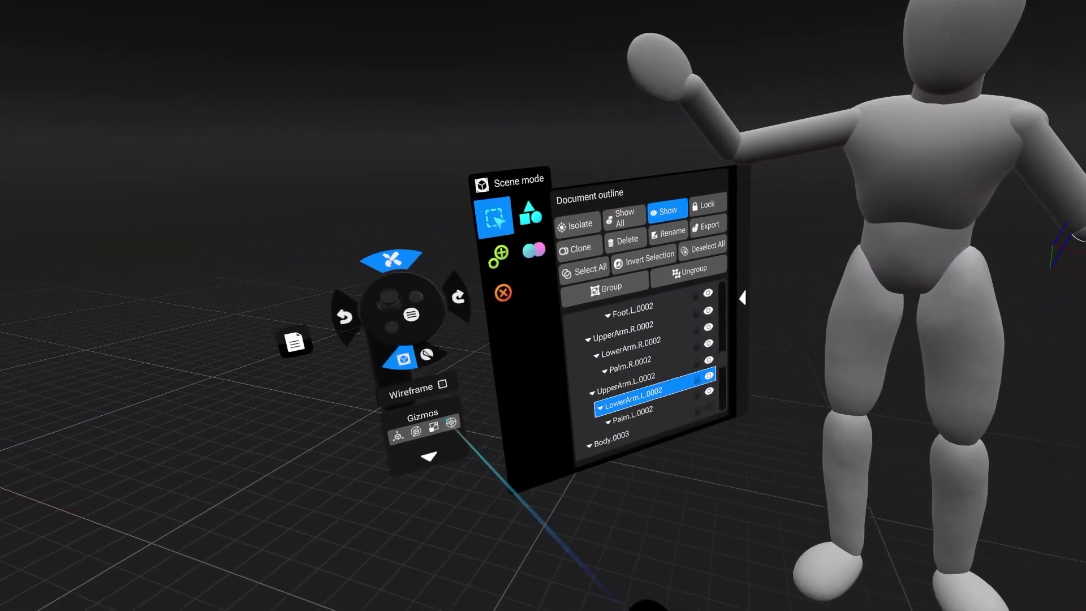
left_click(461, 424)
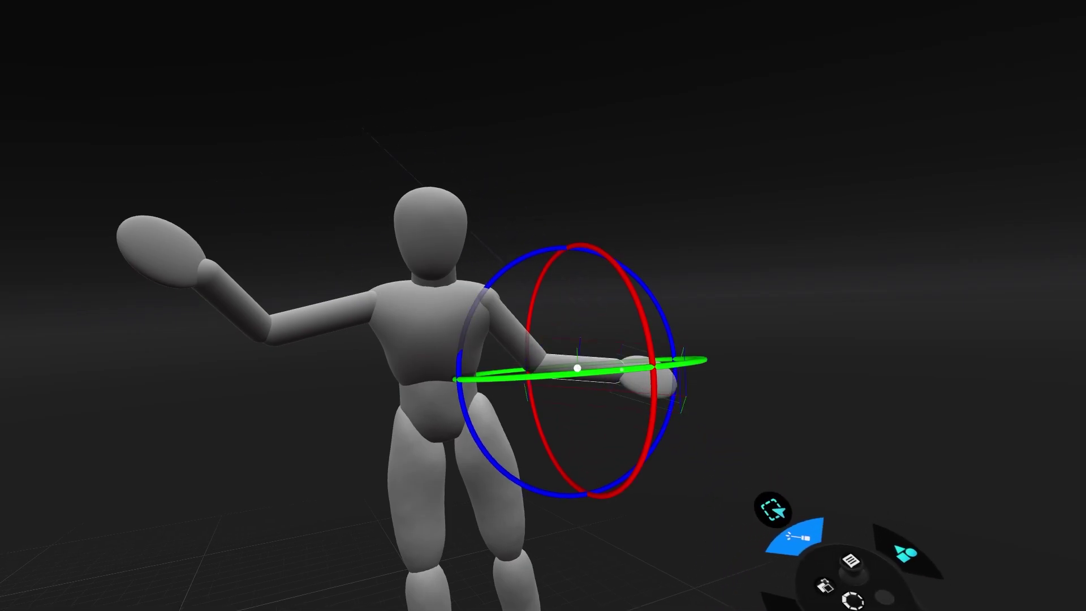
left_click(852, 561)
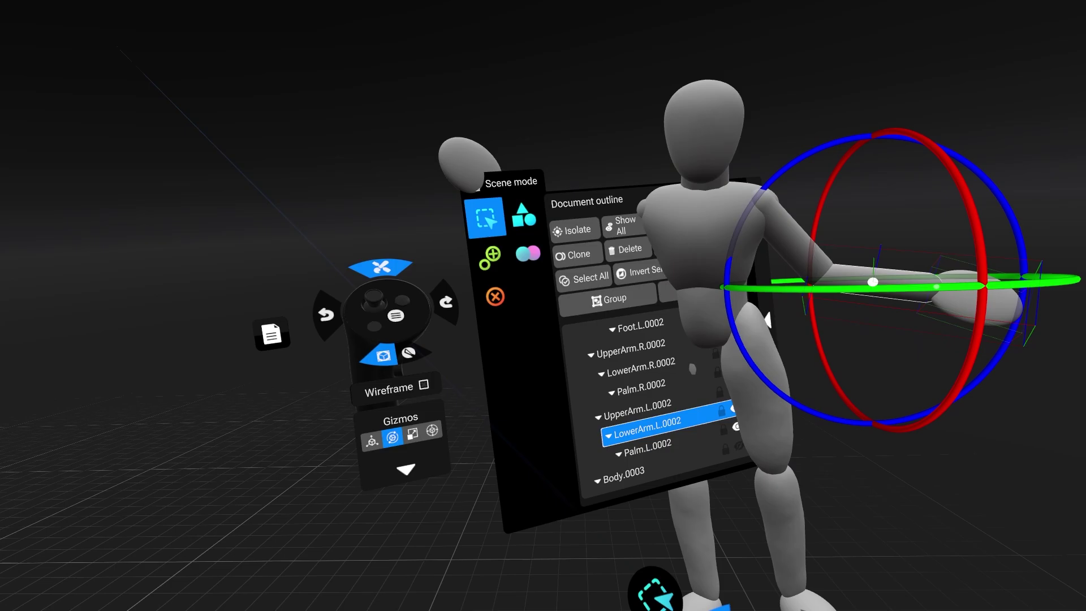
- Set the gizmo on the left lower arm to edit the origin in Local orientation
left_click(488, 472)
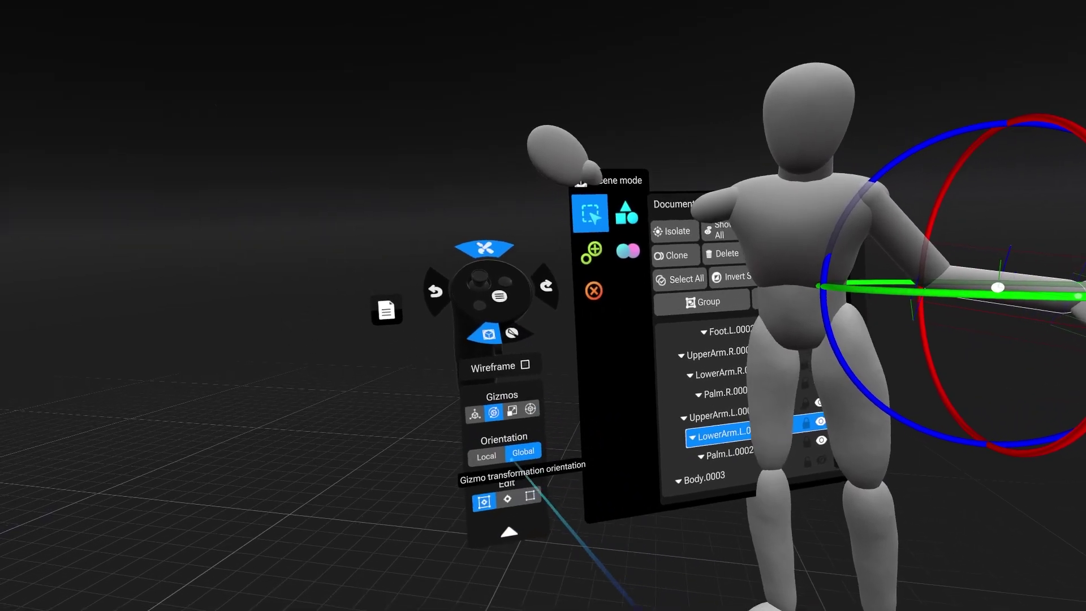
left_click(526, 497)
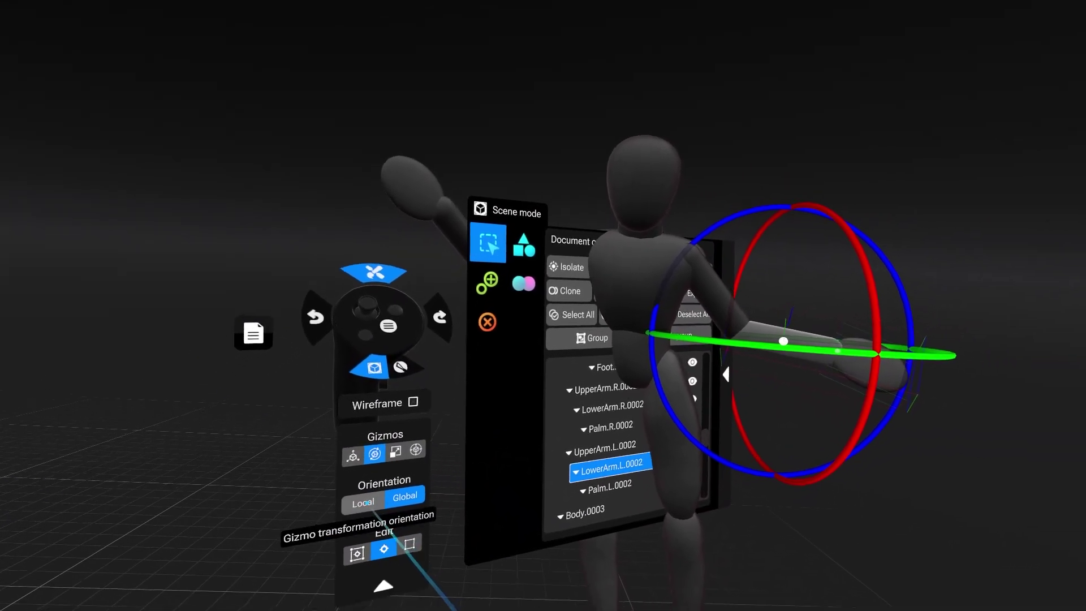
left_click(510, 455)
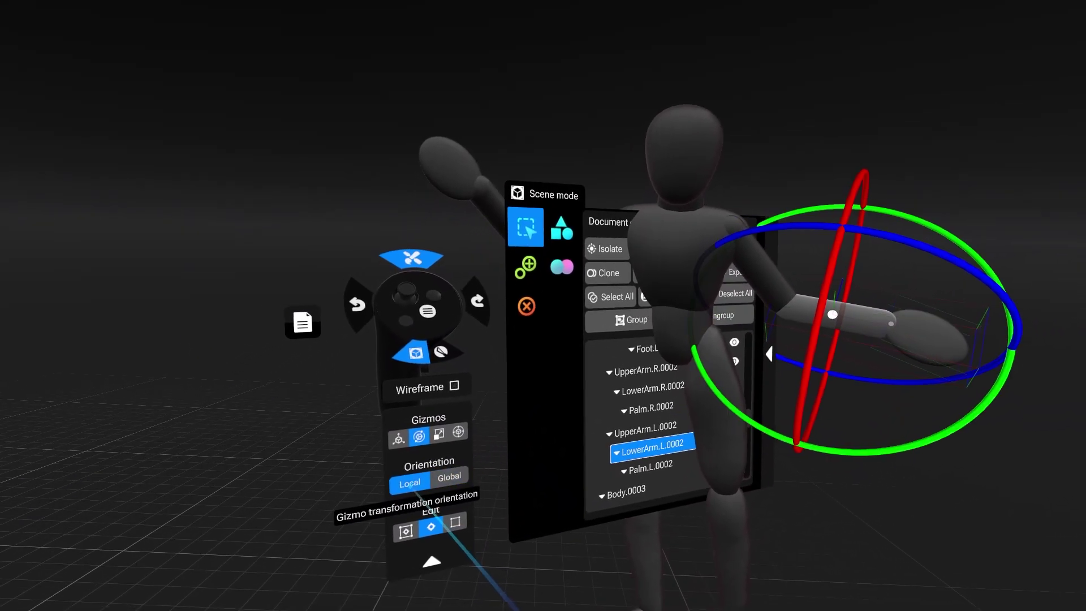
- Move the left lower arm's origin to the elbow, then return to rotating the object itself
left_click(381, 499)
left_click_drag(813, 368, 853, 346)
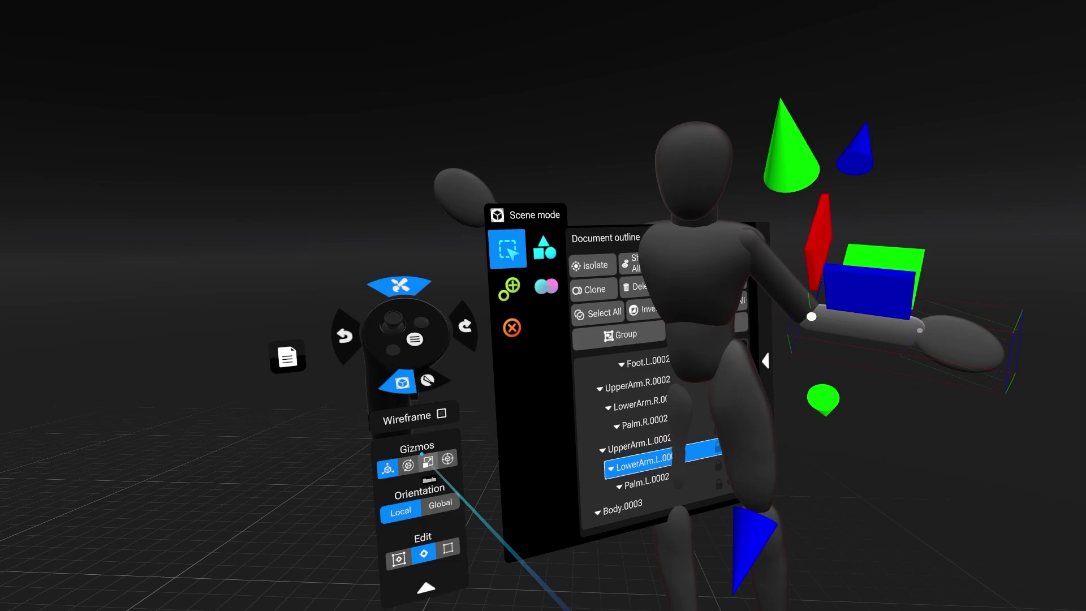
left_click(414, 471)
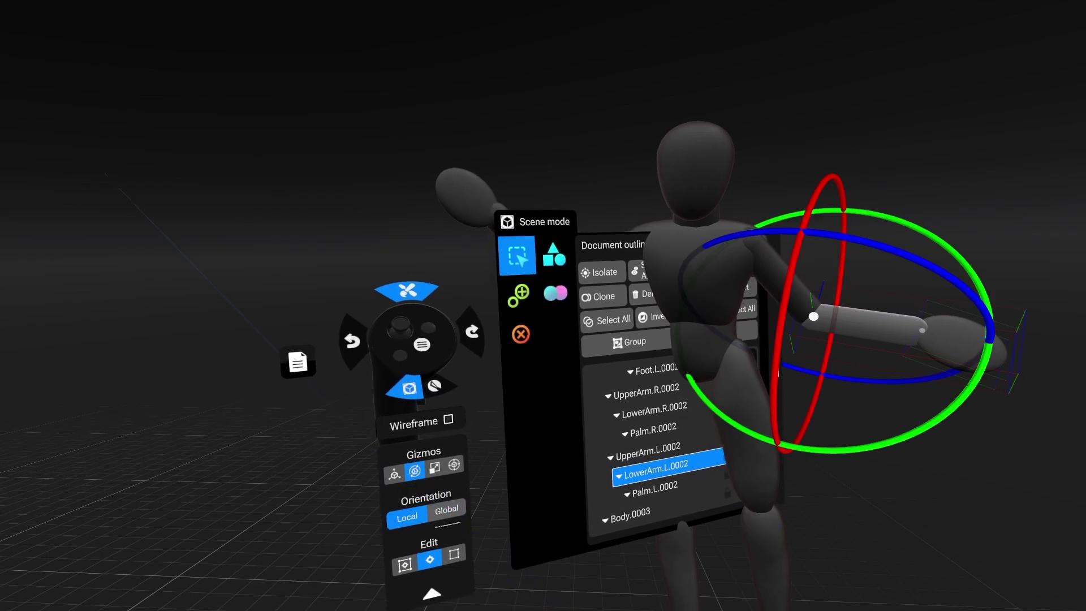
left_click(407, 565)
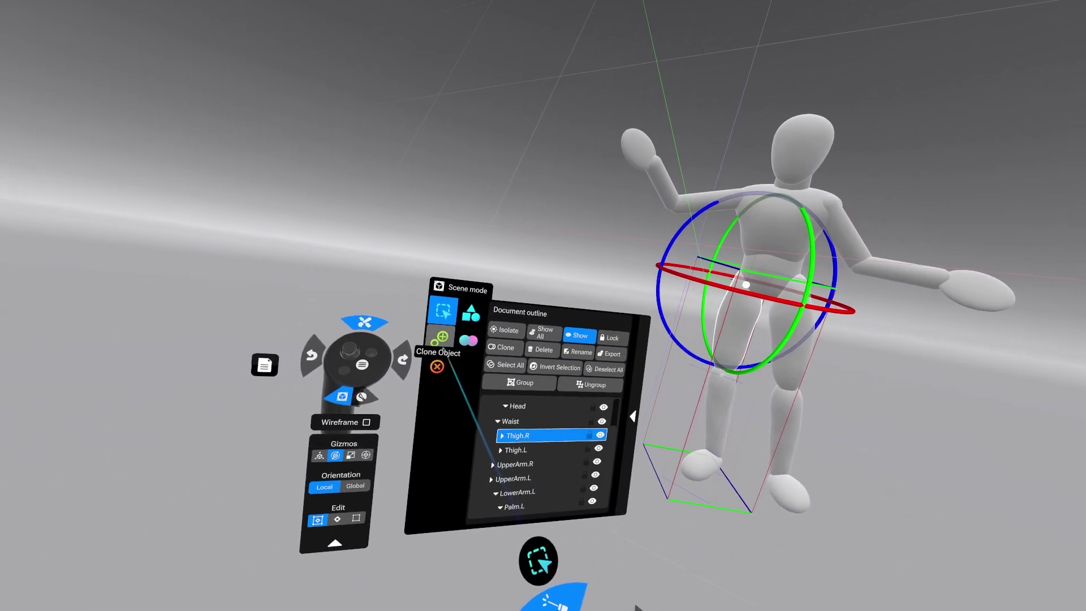
- Clone the whole mannequin from its Body and place the copy beside the original
left_click(439, 342)
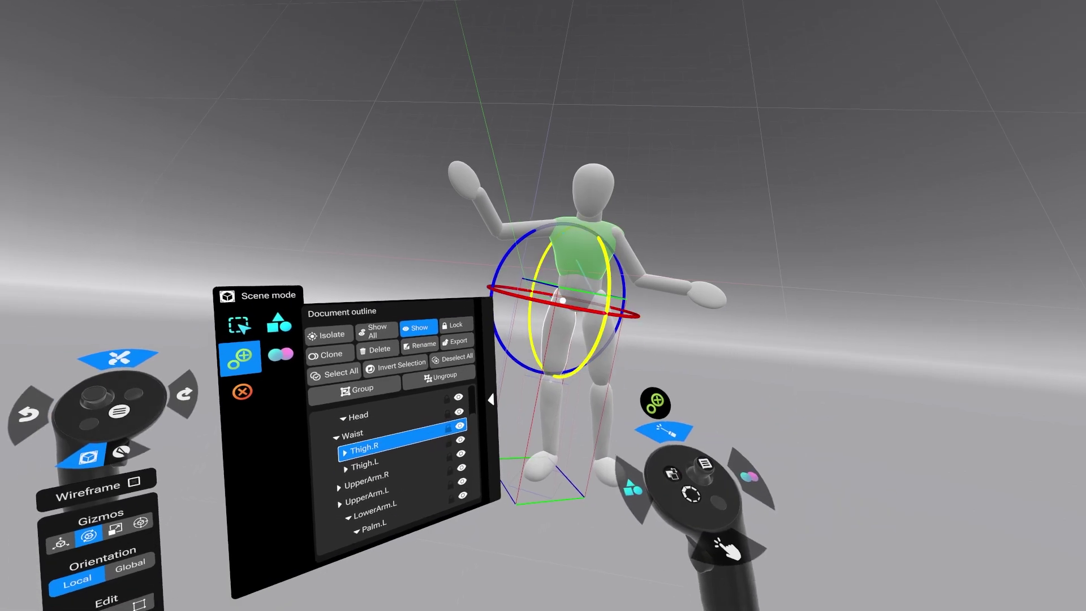
left_click(367, 323)
left_click(639, 256)
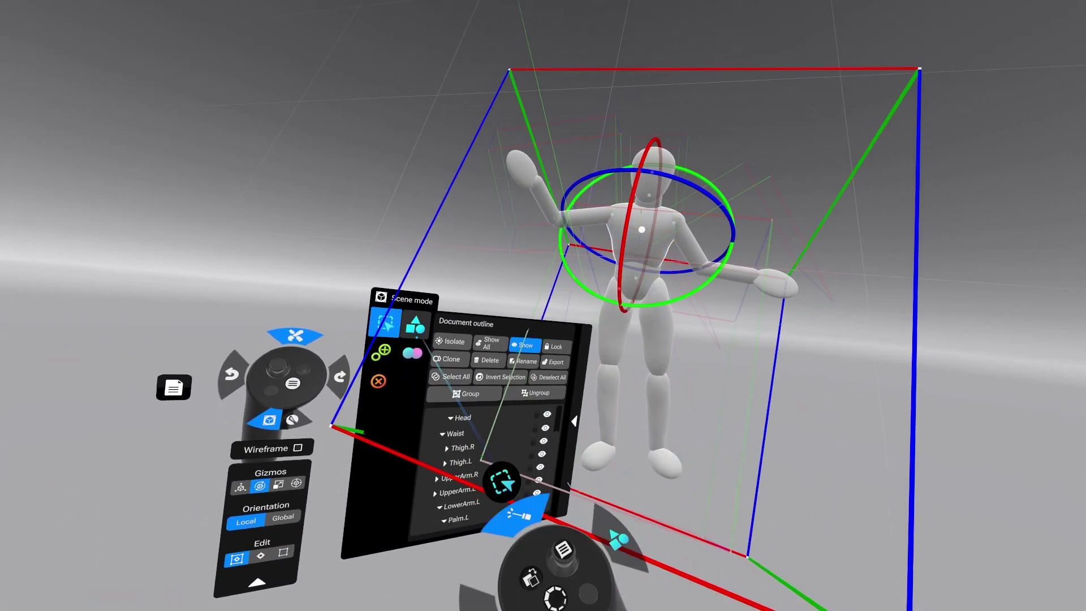
left_click(362, 351)
mouse_move(647, 231)
left_mouse_down()
mouse_move(807, 235)
mouse_move(708, 279)
mouse_move(770, 283)
mouse_move(780, 271)
mouse_move(376, 356)
mouse_move(514, 174)
mouse_move(330, 277)
mouse_move(155, 299)
mouse_move(407, 311)
left_mouse_up()
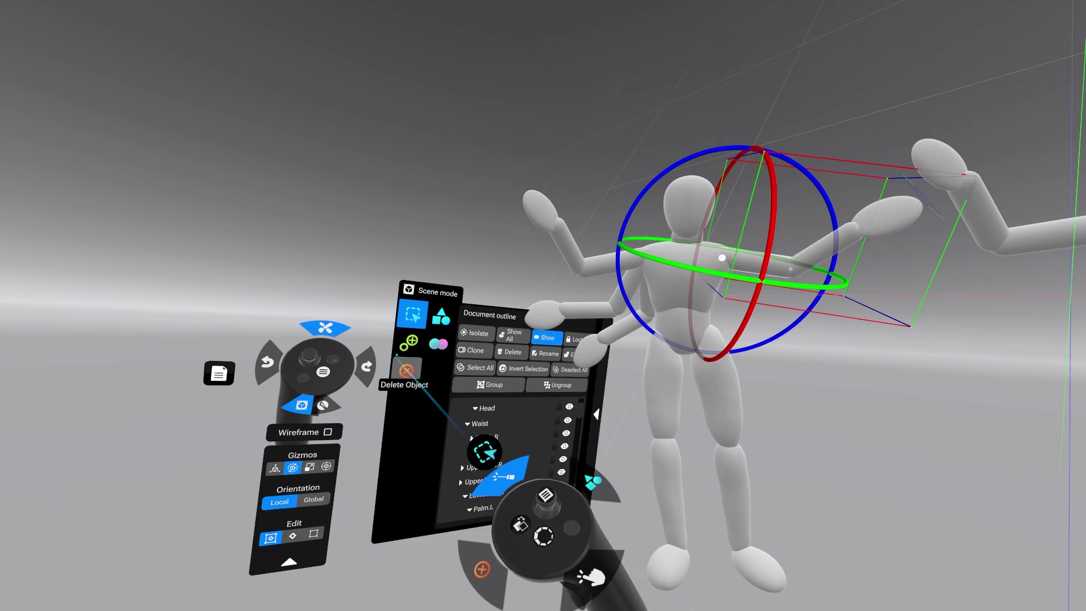
- Clone an additional arm for the multi-armed mannequin with the Clone Object tool
left_click(409, 343)
left_click_drag(650, 354, 582, 337)
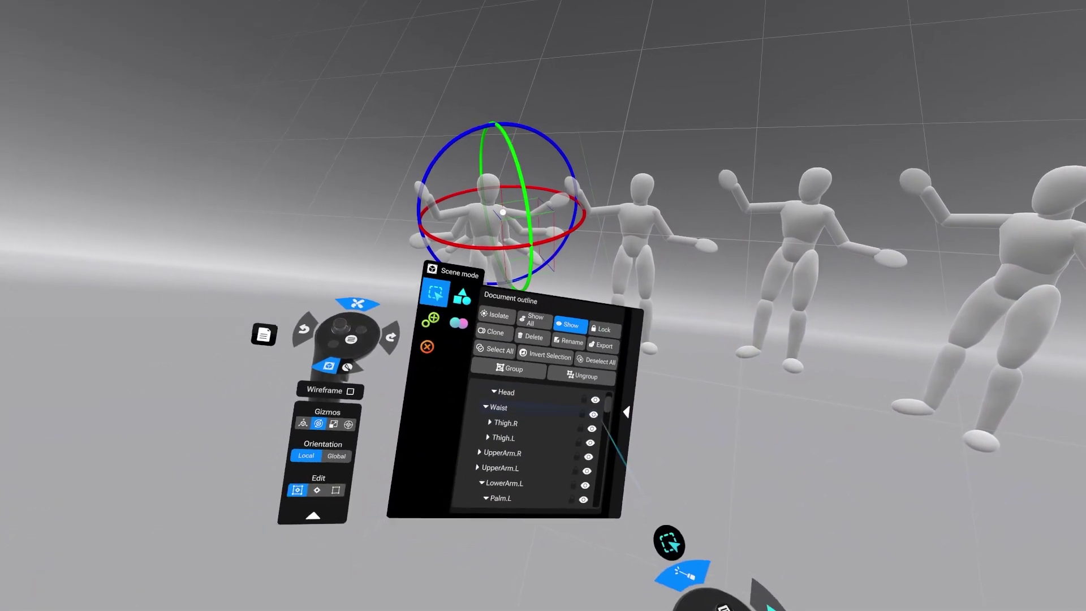
- Collapse the hierarchies of Body, Body.0001, Body.0002 and Body.0003 in the document outline, and select Body
left_click(502, 389)
left_click(495, 446)
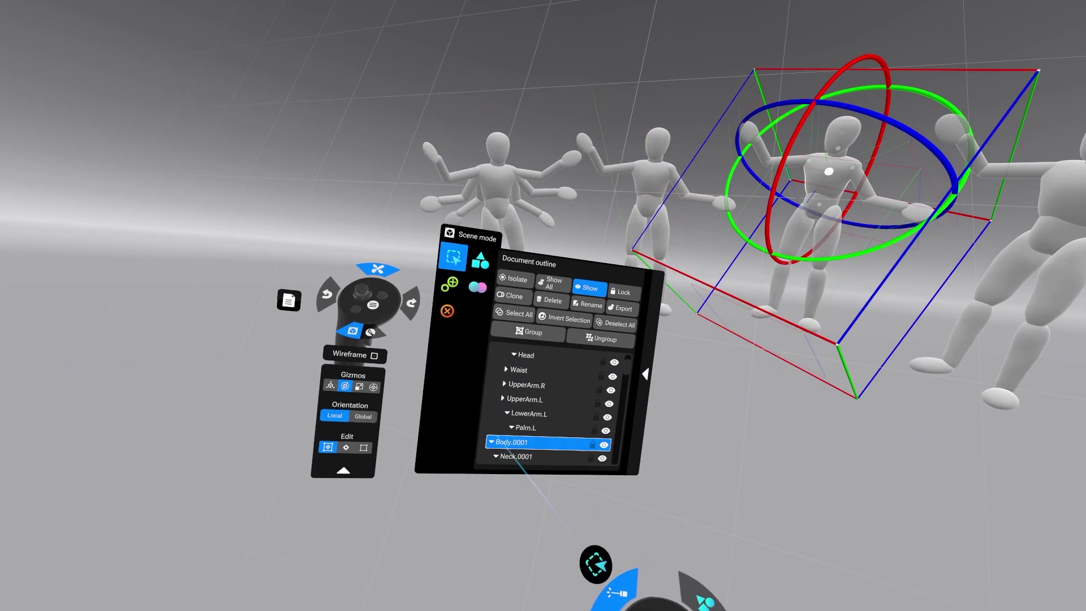
left_click(558, 372)
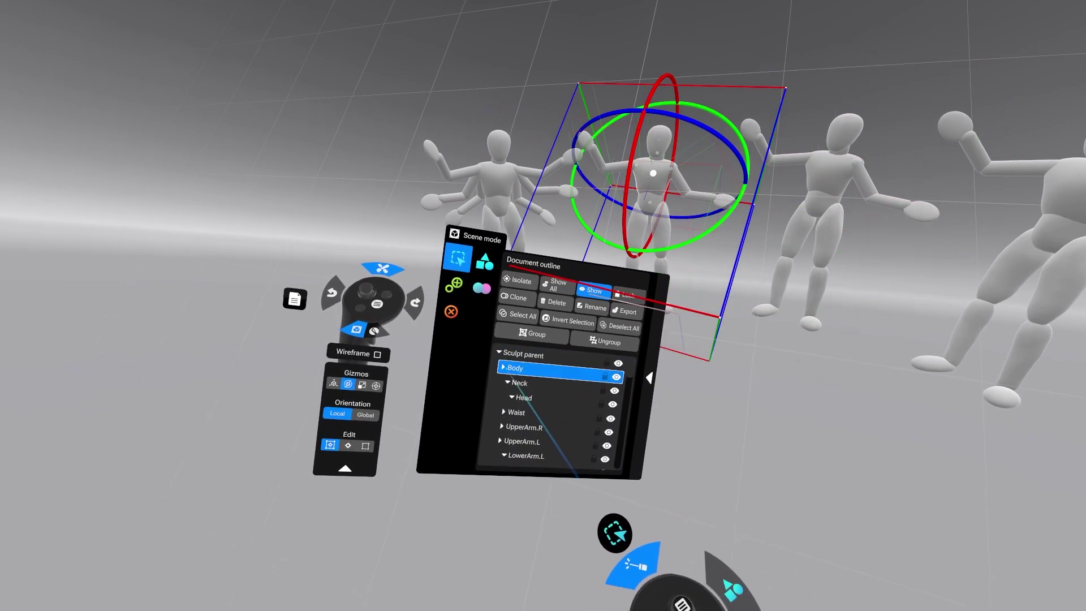
left_click(517, 396)
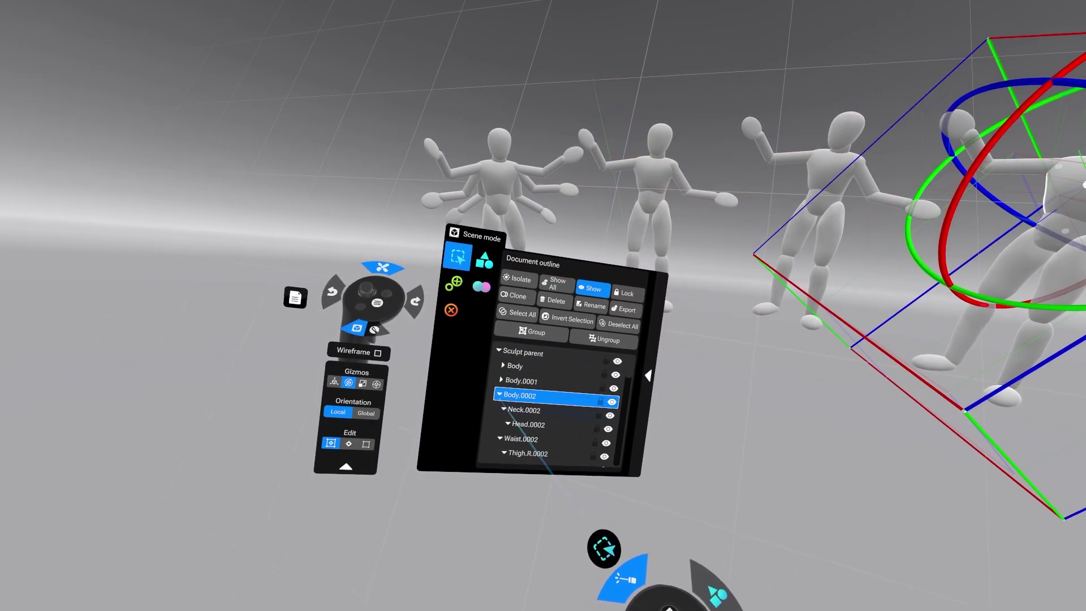
left_click(500, 395)
left_click(521, 408)
left_click(499, 405)
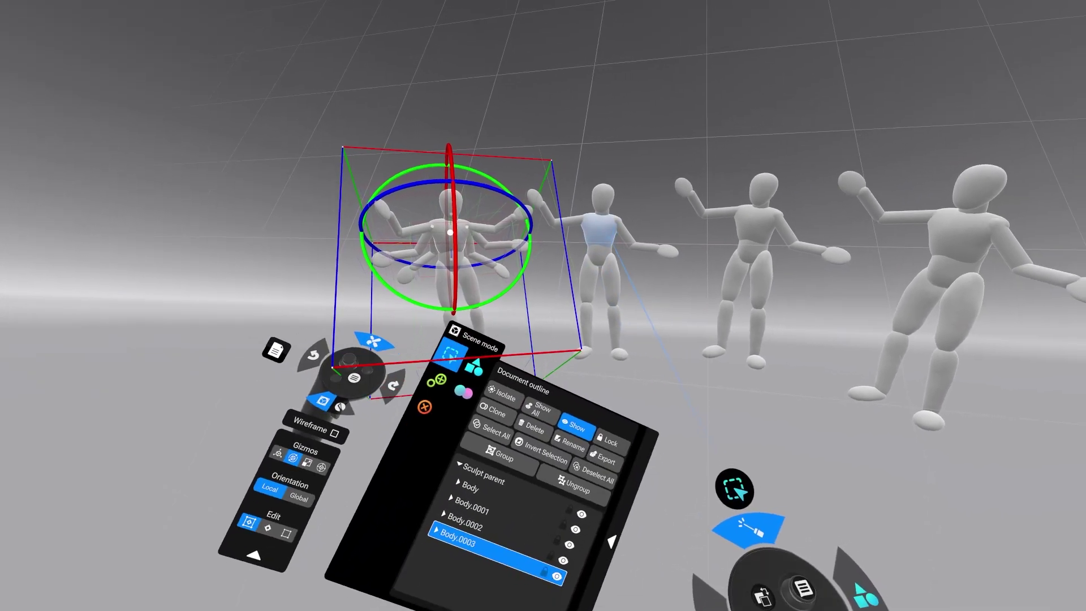
left_click(470, 487)
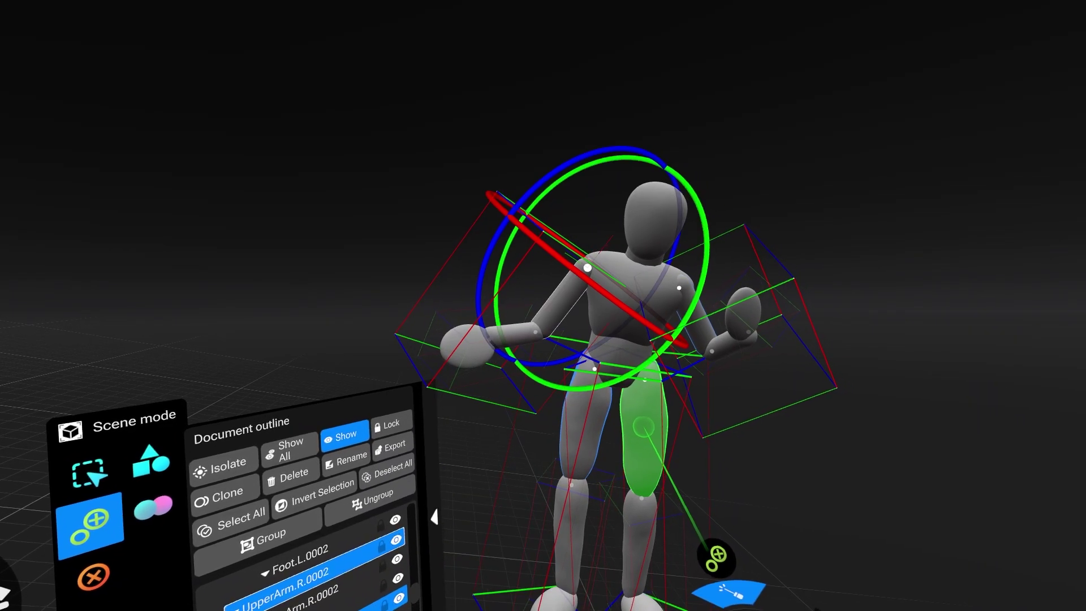
- Clone both arms and one leg of the figure together and place the copies beside it
mouse_move(644, 427)
left_mouse_down()
mouse_move(757, 405)
mouse_move(775, 421)
left_mouse_up()
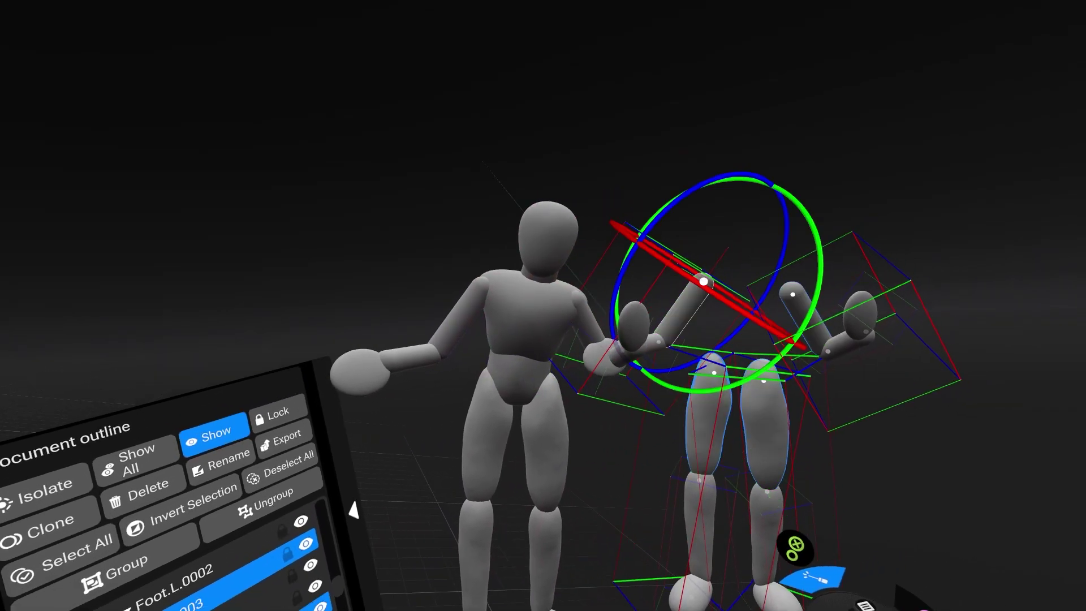
key("ctrl+z")
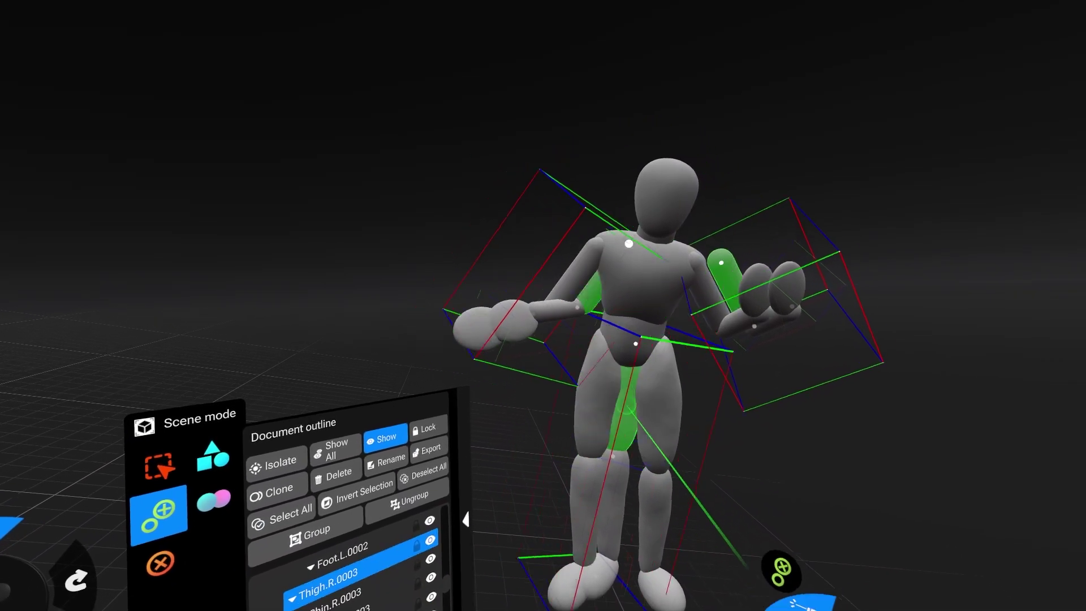
mouse_move(628, 408)
left_mouse_down()
mouse_move(788, 414)
mouse_move(780, 433)
left_mouse_up()
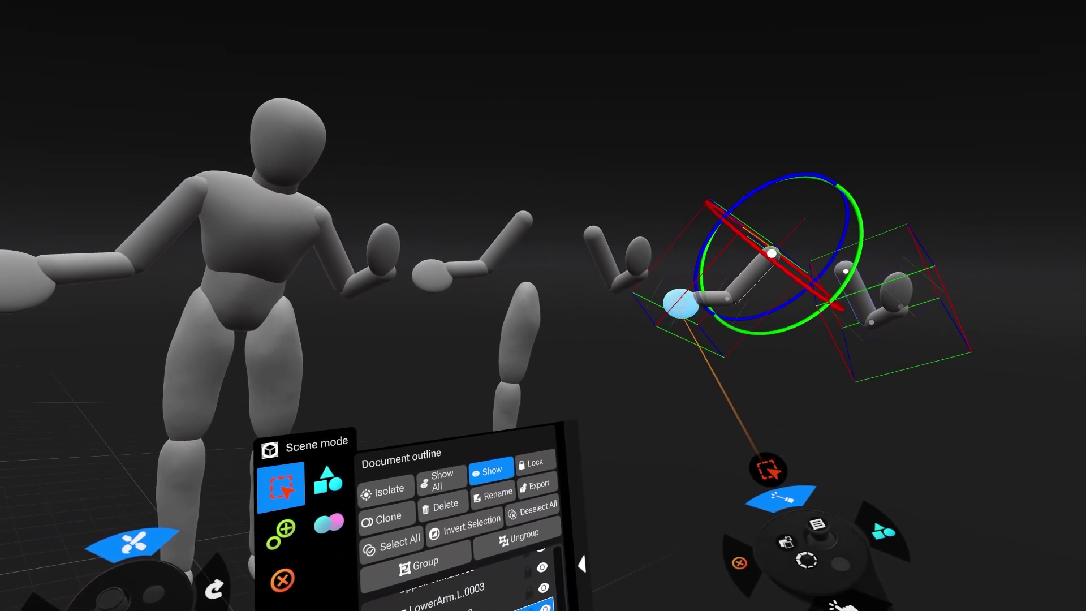
- Select the two farthest cloned arms together and move them next to the first cloned pair
left_click(722, 297)
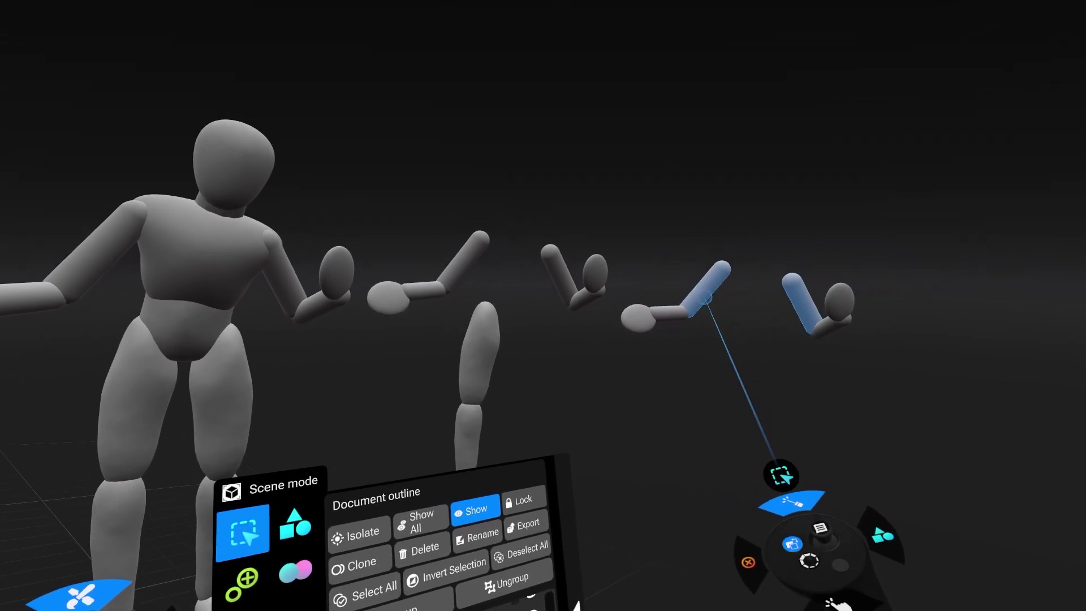
left_click(723, 291)
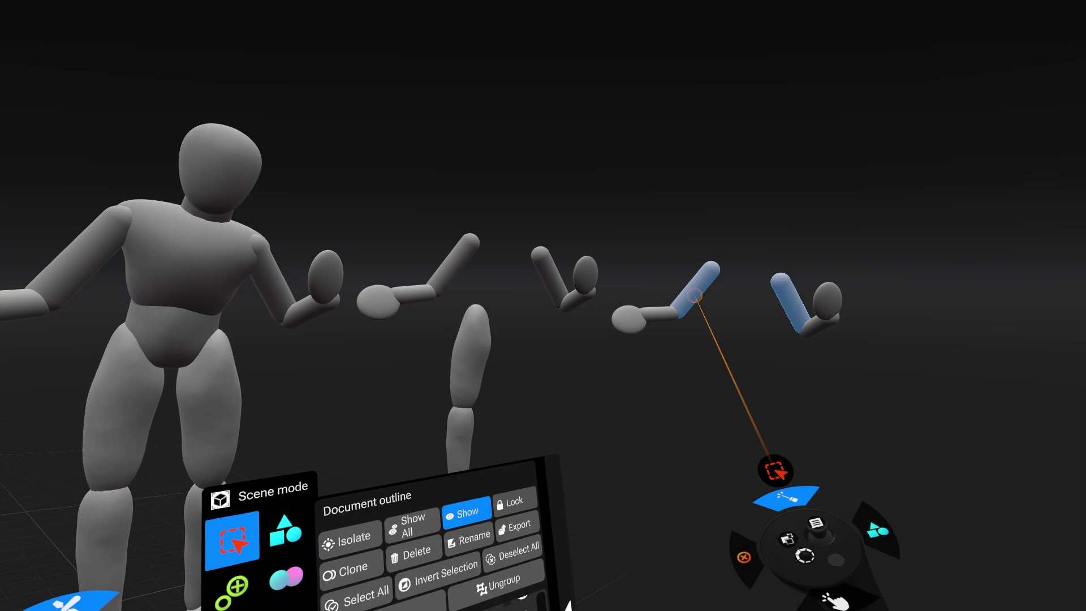
left_click_drag(701, 297, 453, 290)
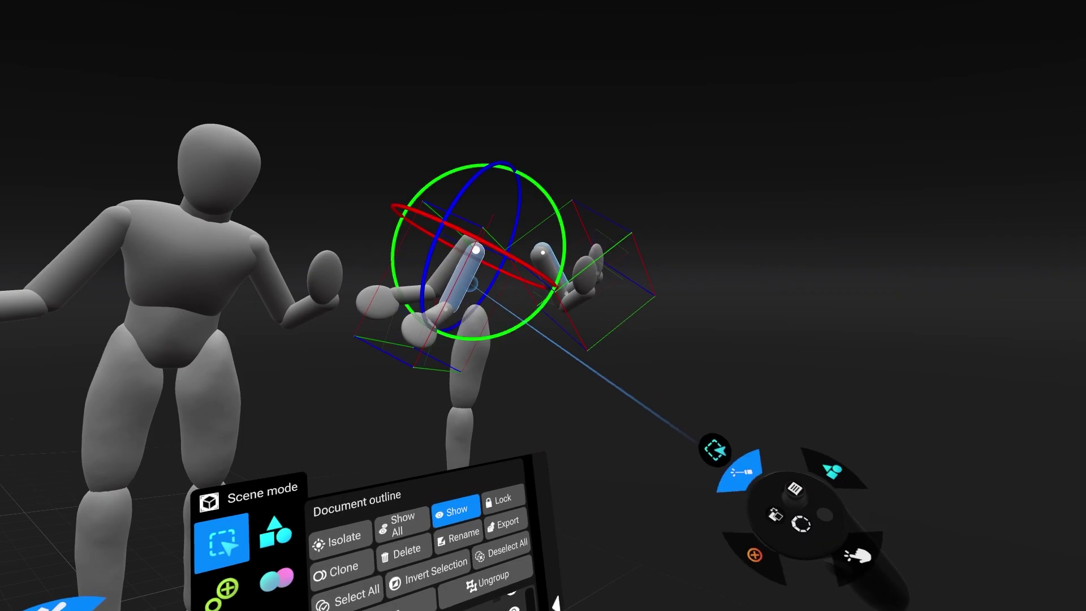